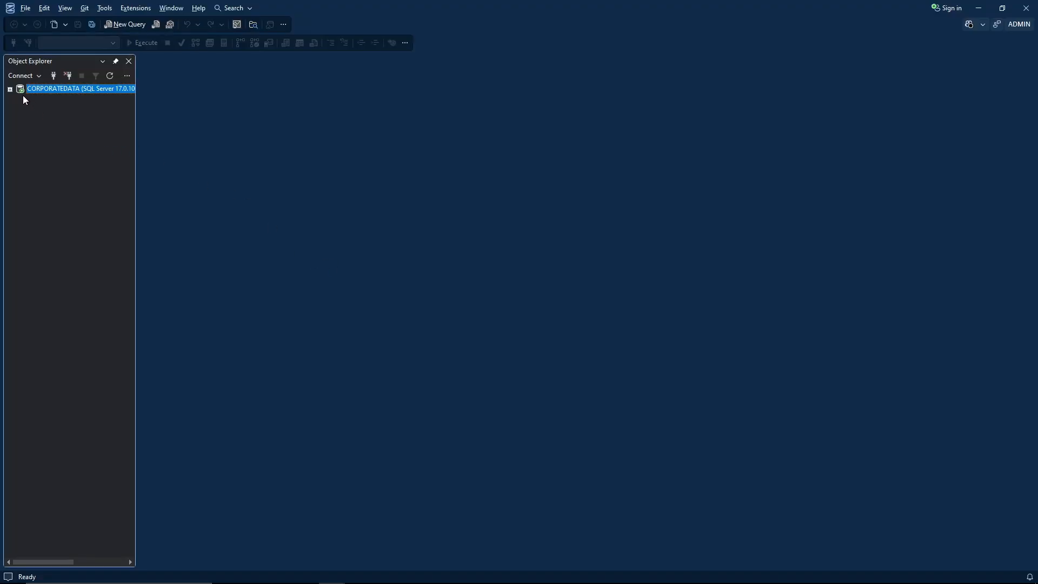
- Expand the server's databases and open the Back Up Database dialog for CorporateData_East1
left_click(10, 90)
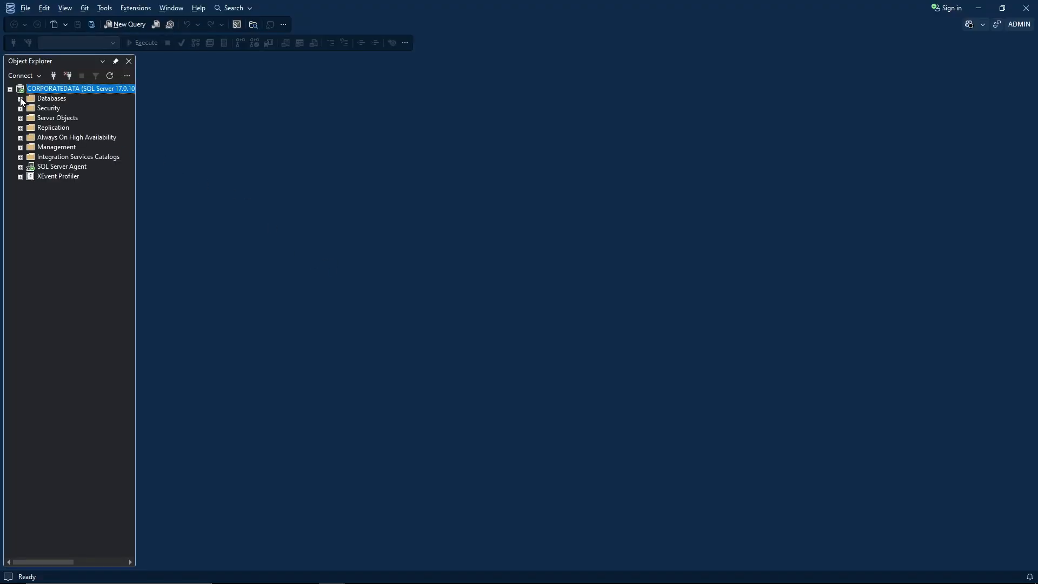
left_click(20, 98)
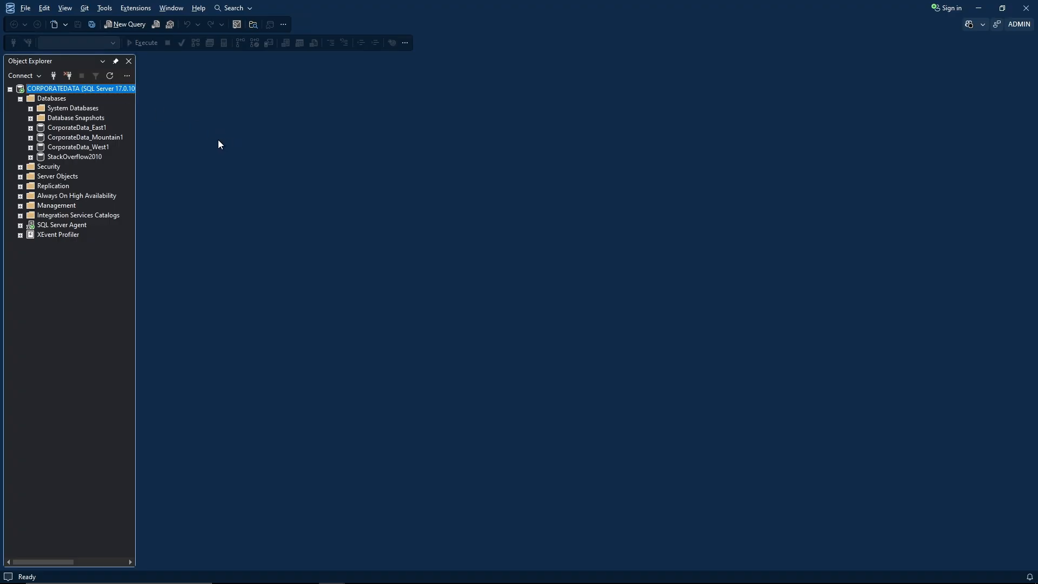
right_click(94, 132)
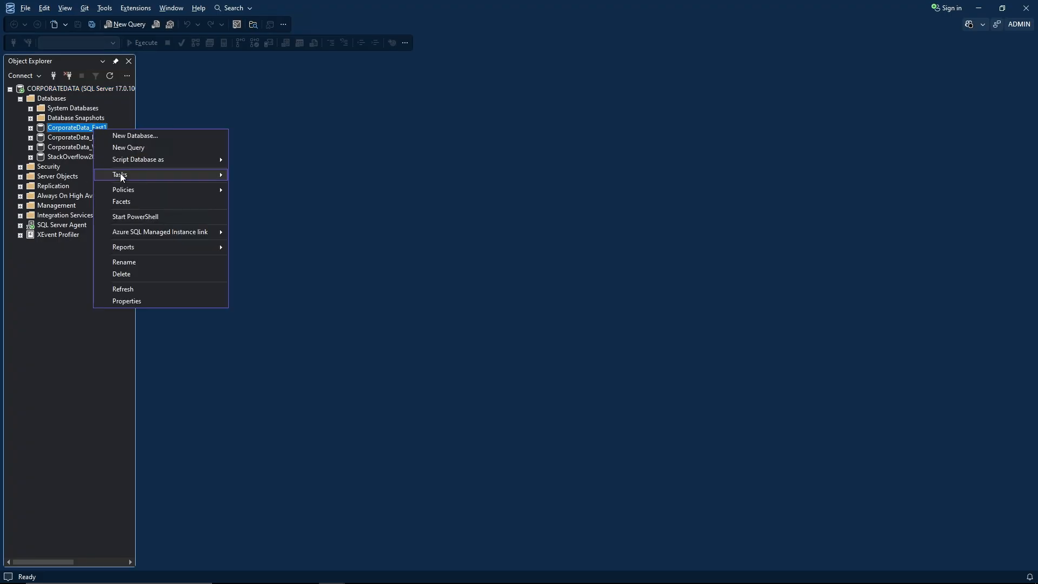
mouse_move(120, 174)
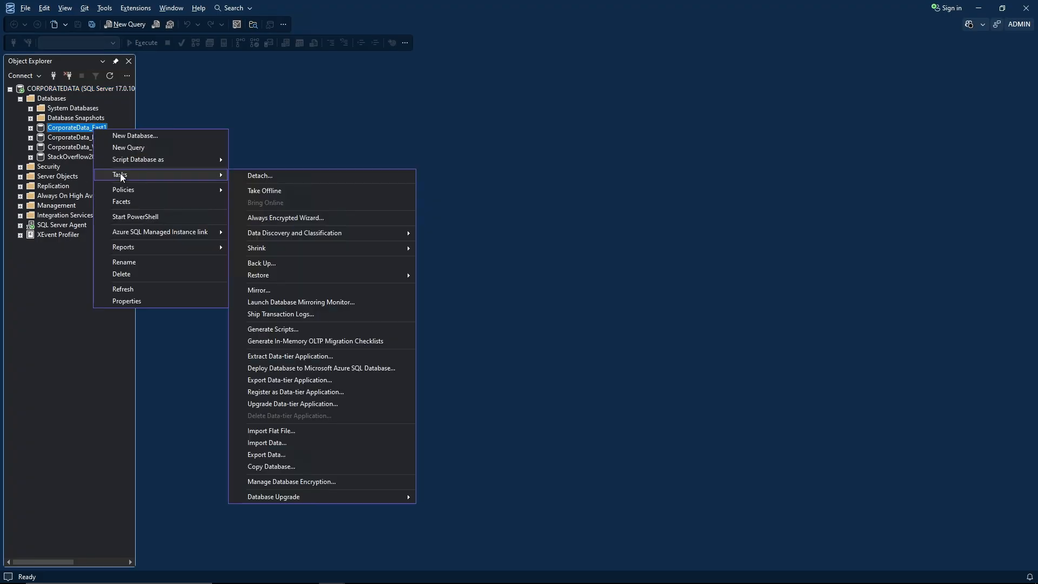
left_click(283, 264)
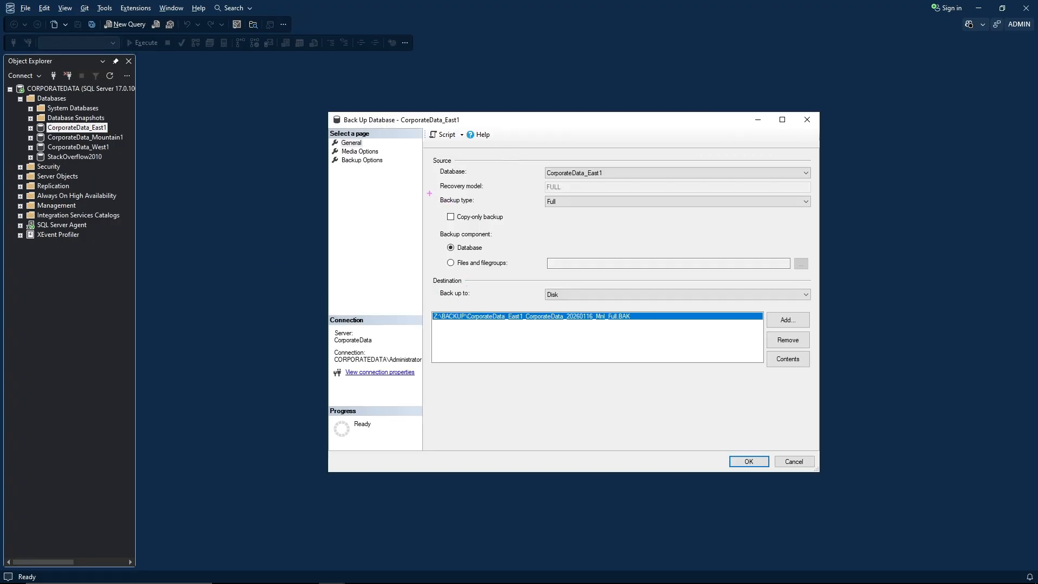
- Review the source settings, opening the backup type choices and keeping Full
mouse_move(435, 190)
left_mouse_down()
mouse_move(589, 216)
mouse_move(797, 213)
left_mouse_up()
left_click(619, 202)
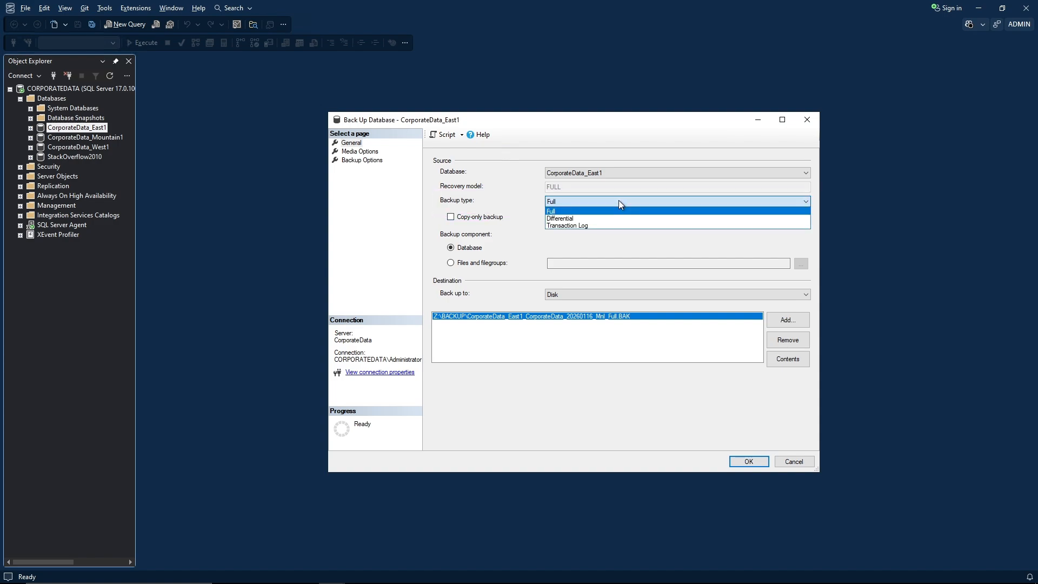
left_click(583, 210)
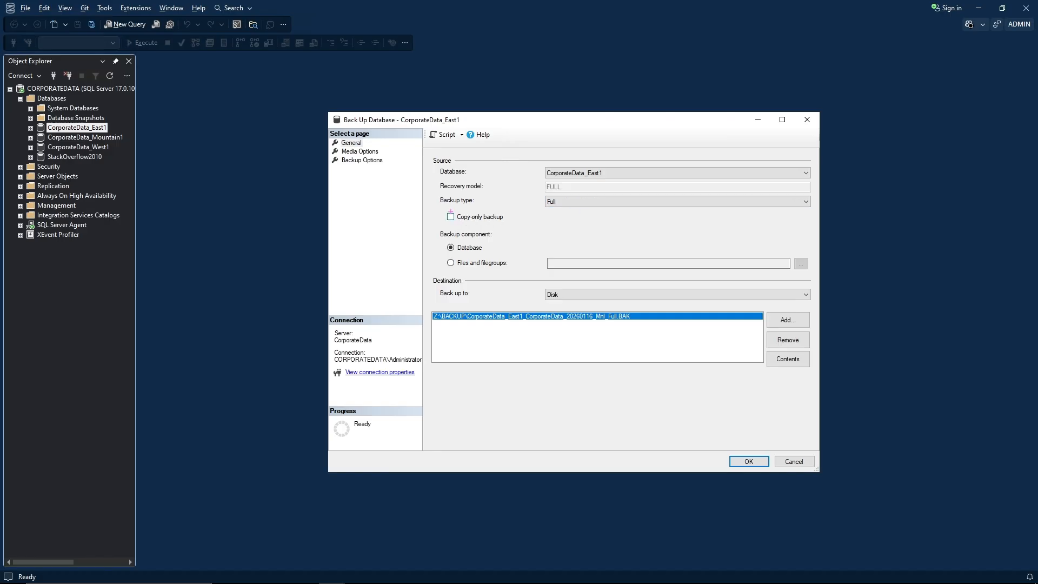
left_click_drag(439, 208, 513, 226)
key("Escape")
mouse_move(432, 226)
left_mouse_down()
mouse_move(447, 261)
mouse_move(524, 272)
left_mouse_up()
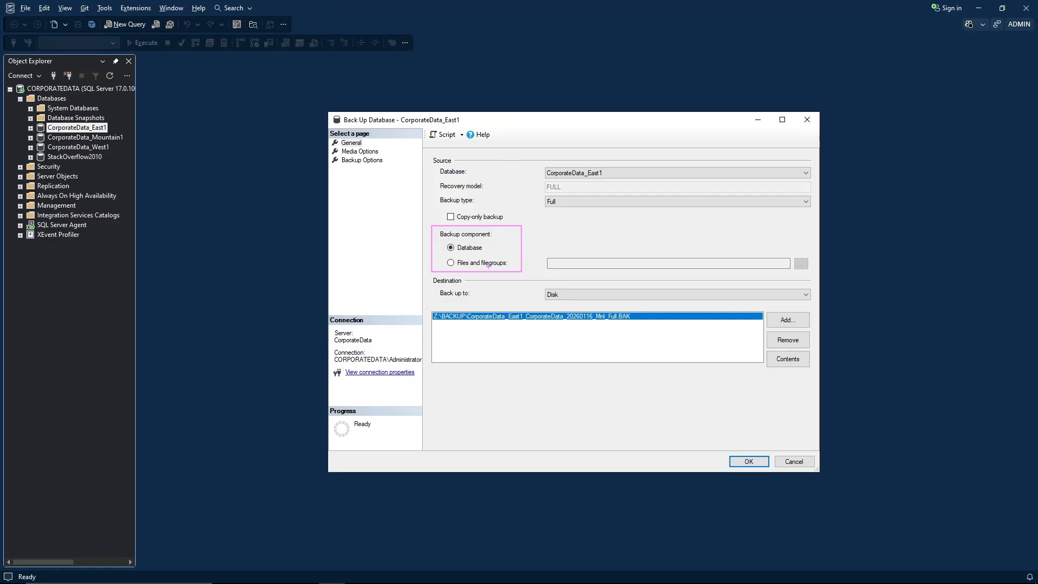
key("Escape")
- Inspect the files and filegroups available for the backup component, then cancel that selection
left_click(451, 263)
left_click(451, 228)
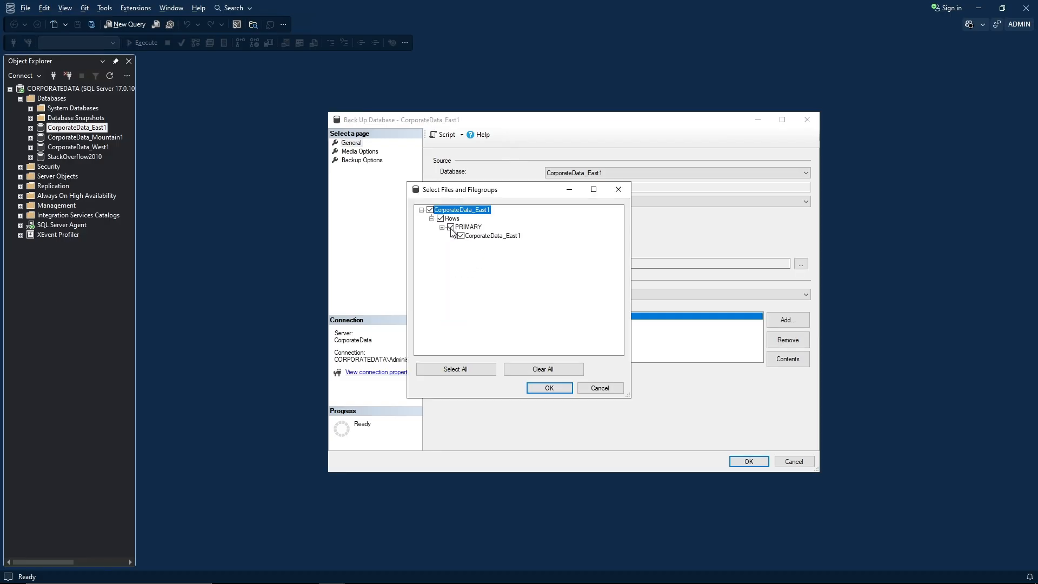
key("Escape")
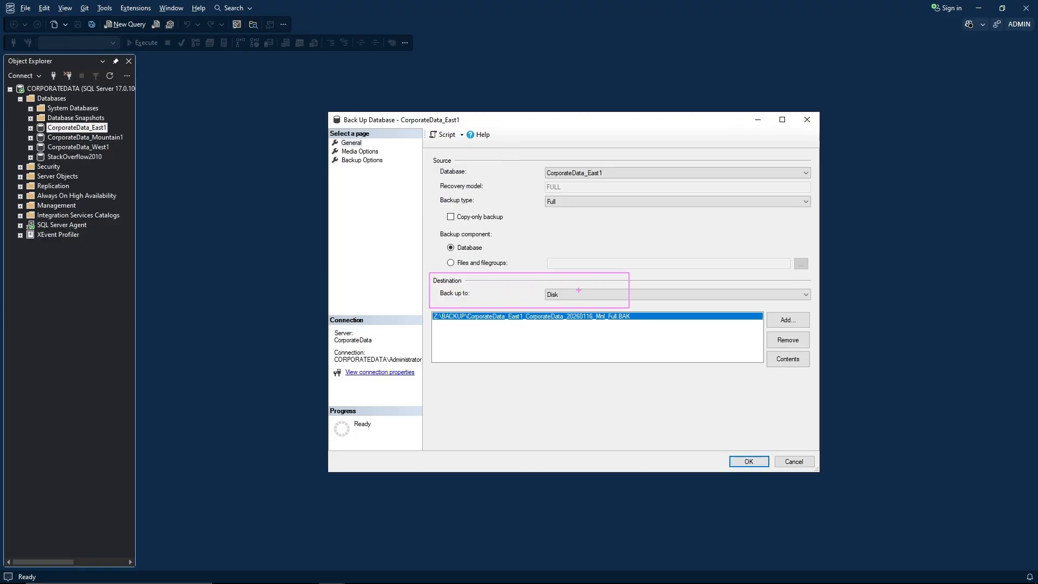
- Keep Disk as the backup destination and remove the existing destination file from the list
left_click(569, 294)
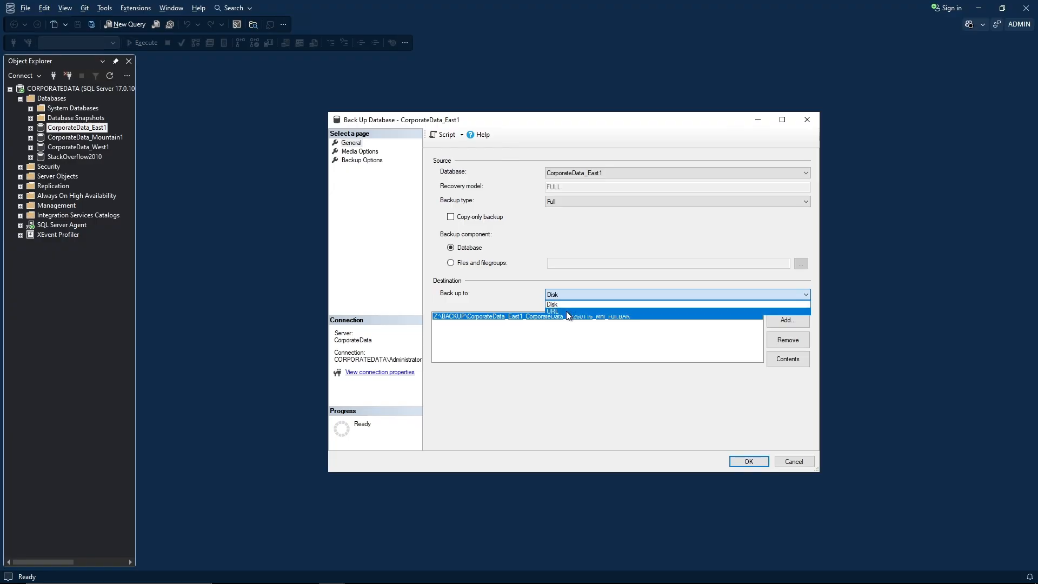
left_click(512, 296)
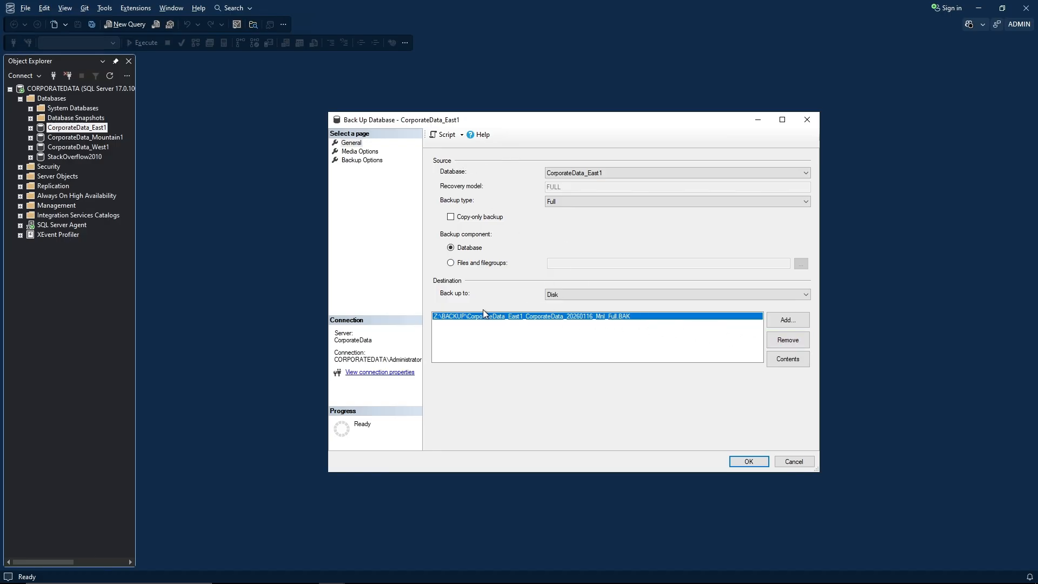
left_click(784, 344)
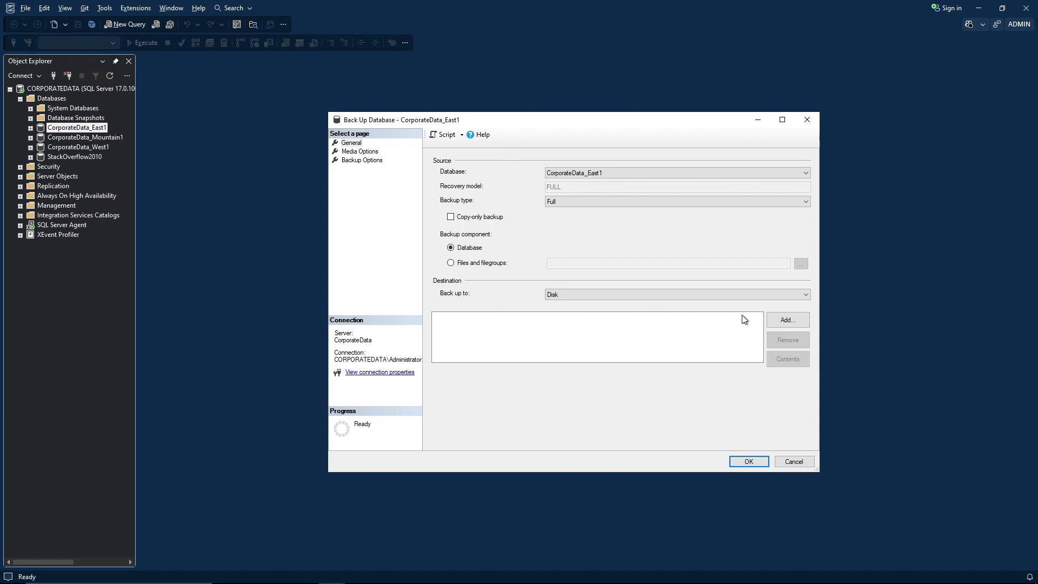
- Add a new destination file Z:\BACKUP\CorporateData_East1_CorporateData_20260116_Eng_Full.BAK after browsing the Z:\BACKUP folder
left_click(777, 321)
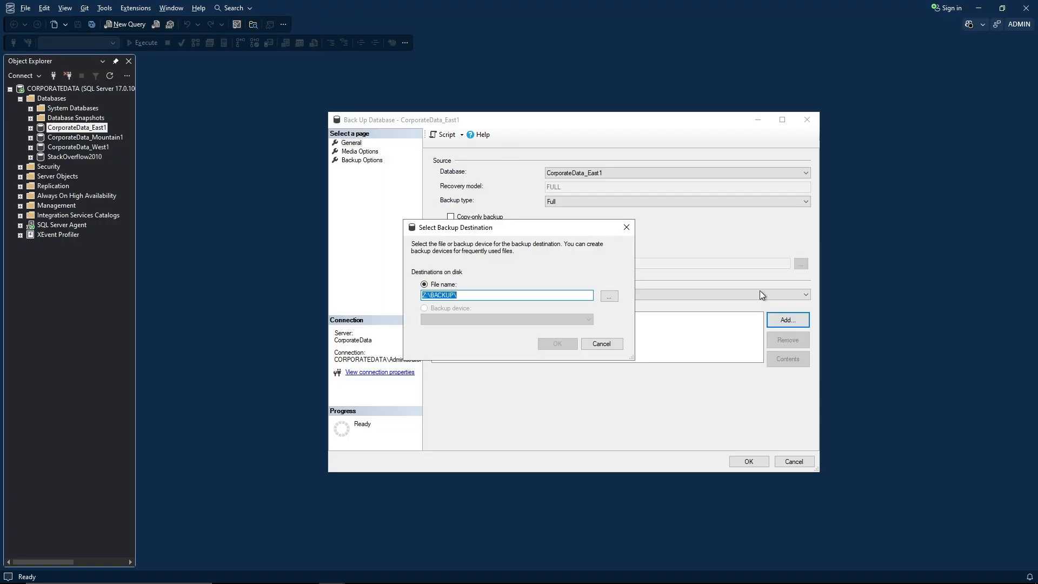
left_click(525, 296)
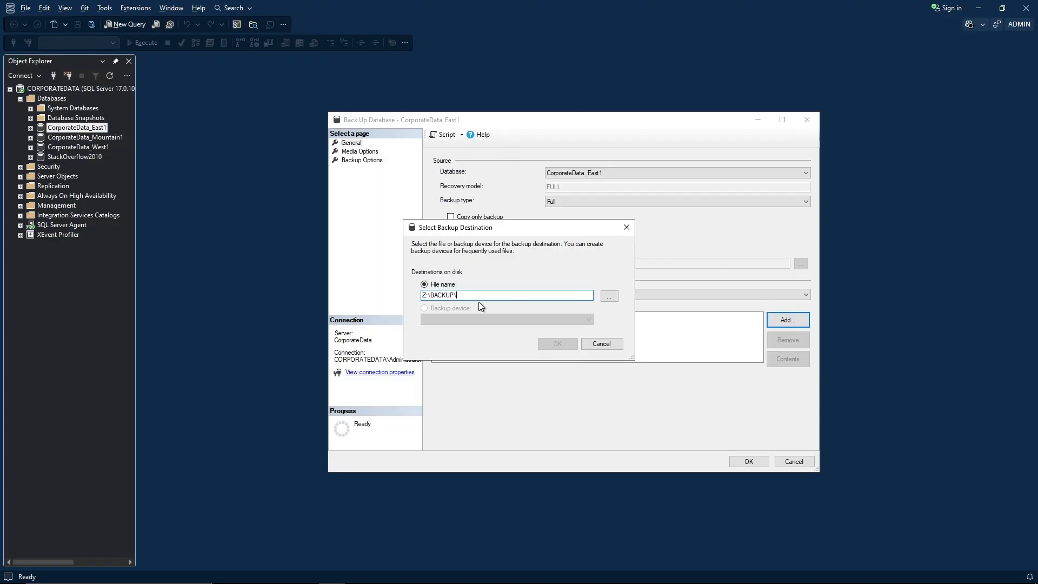
left_click(609, 297)
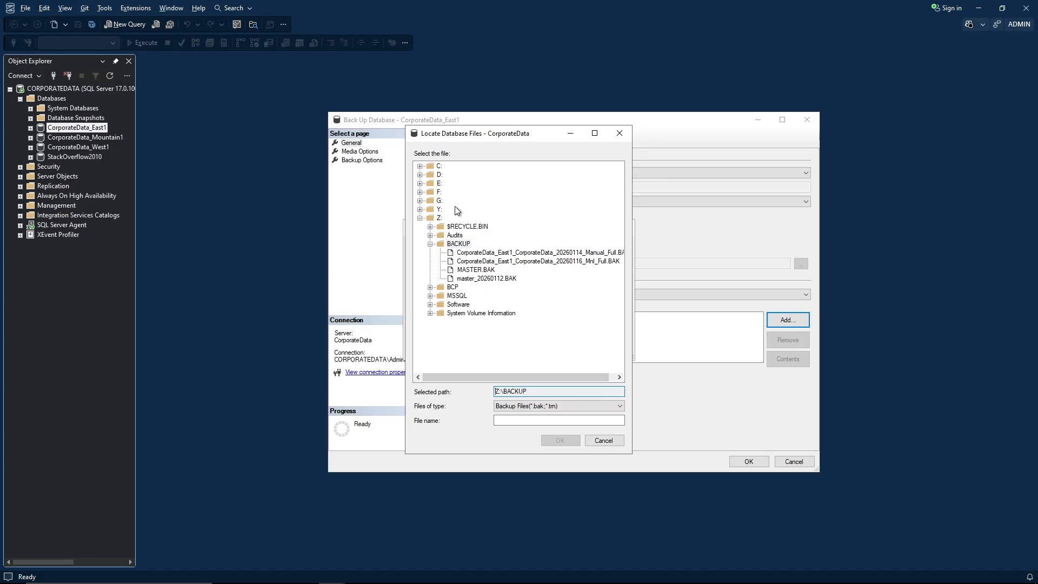
left_click(603, 441)
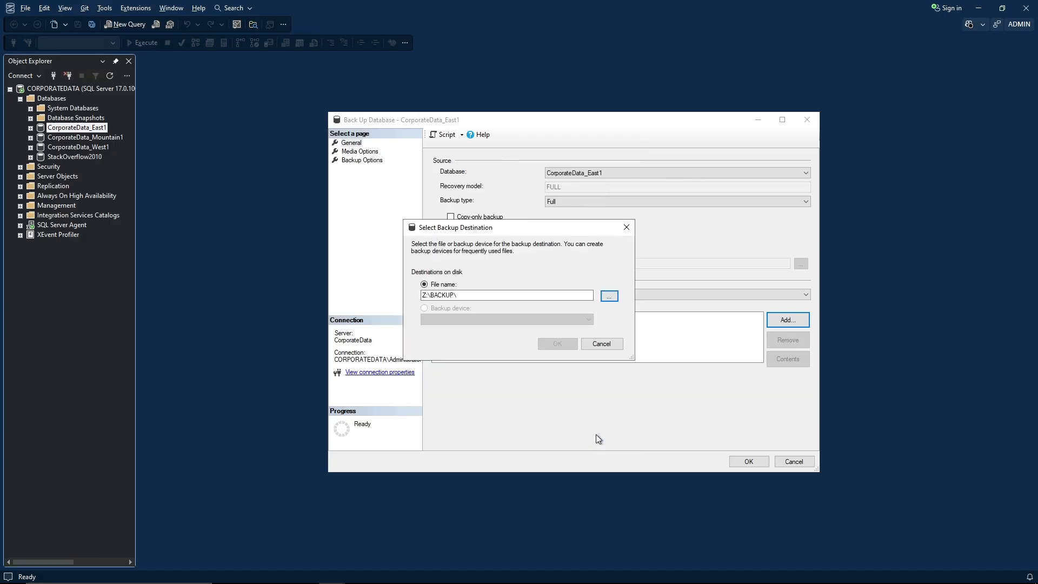
left_click(480, 295)
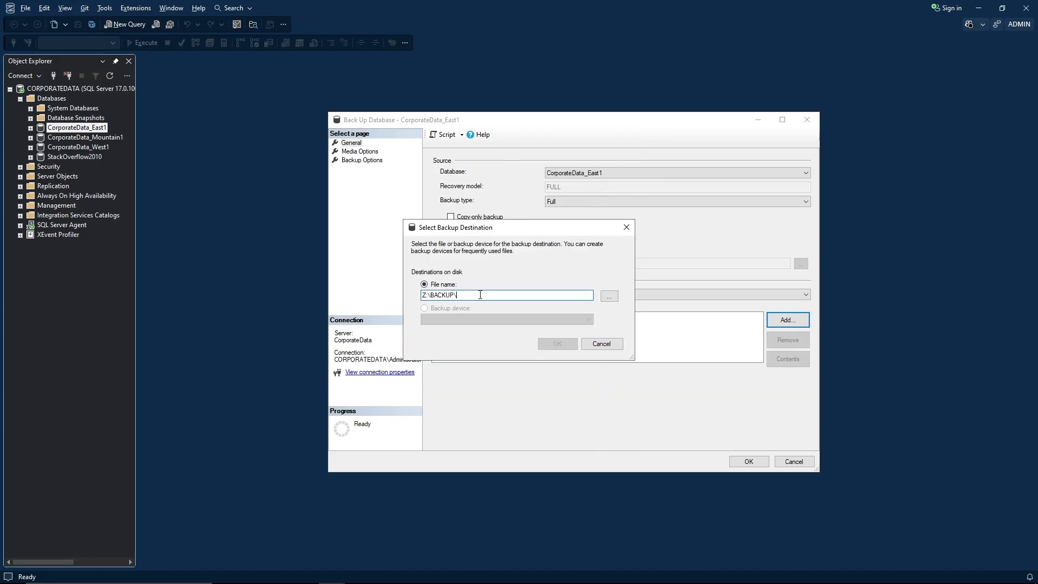
type("CorporateData_East1_CorporateData_20260116_Eng_Full.BAK")
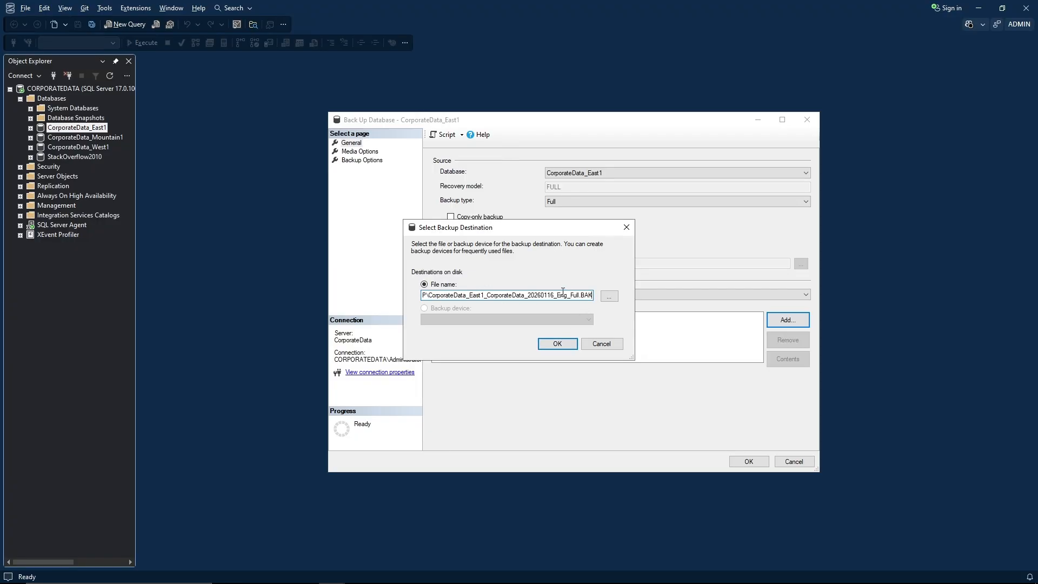
left_click(557, 345)
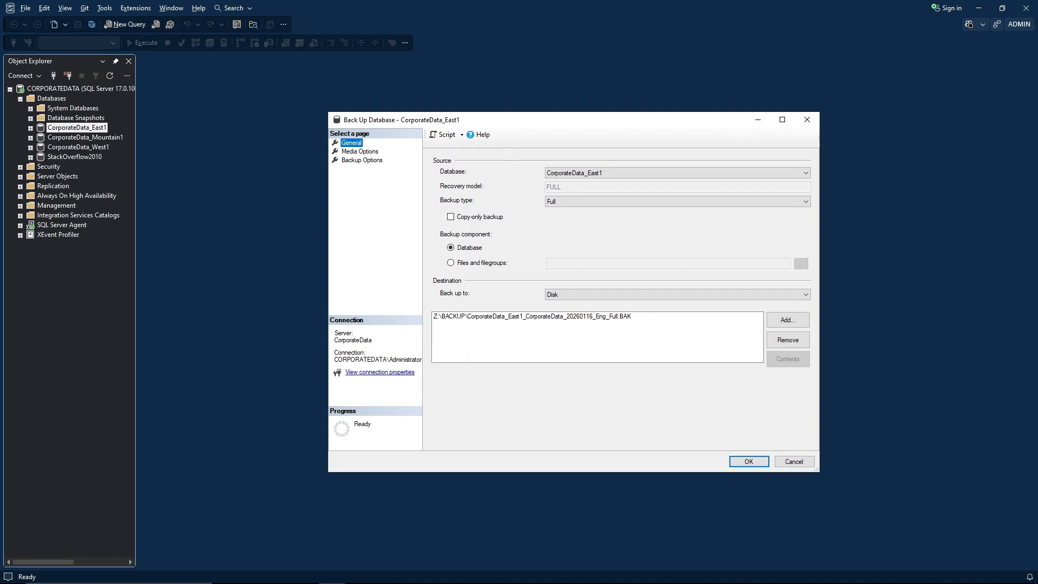
- Review the overwrite media and reliability options on the Media Options page
left_click(367, 152)
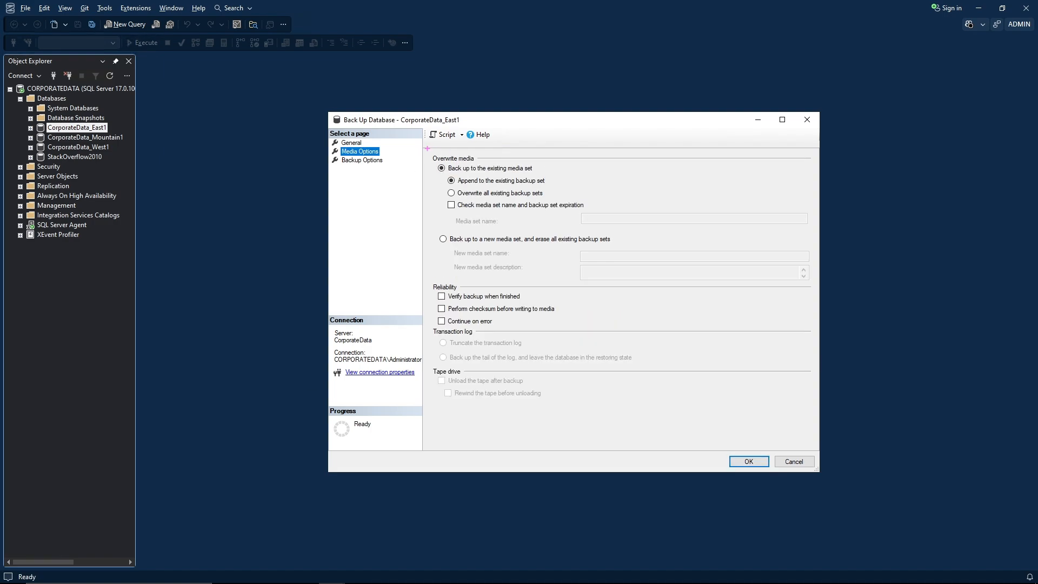
mouse_move(426, 149)
left_mouse_down()
mouse_move(471, 220)
mouse_move(607, 219)
mouse_move(581, 217)
left_mouse_up()
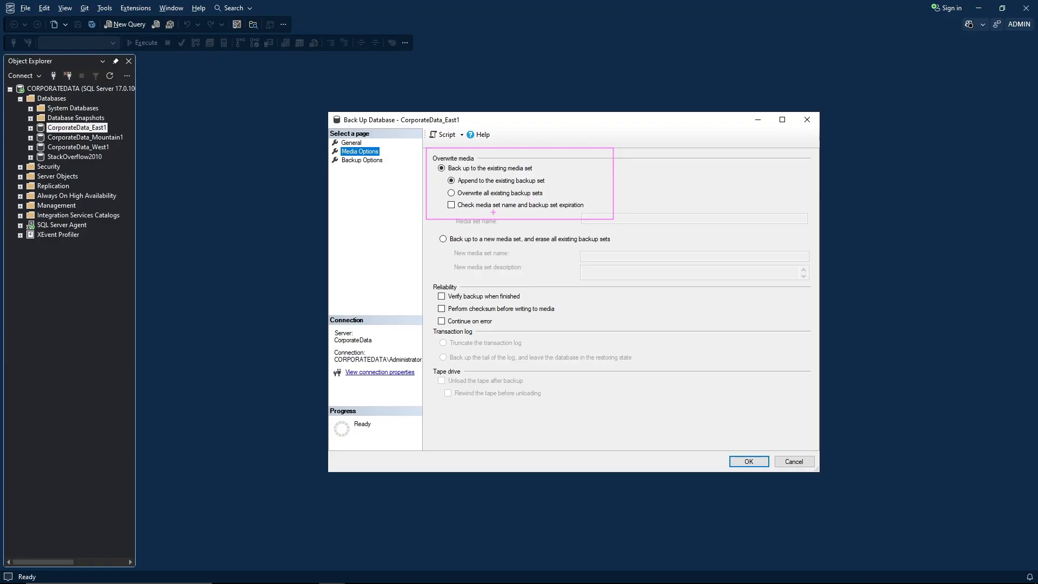
key("Escape")
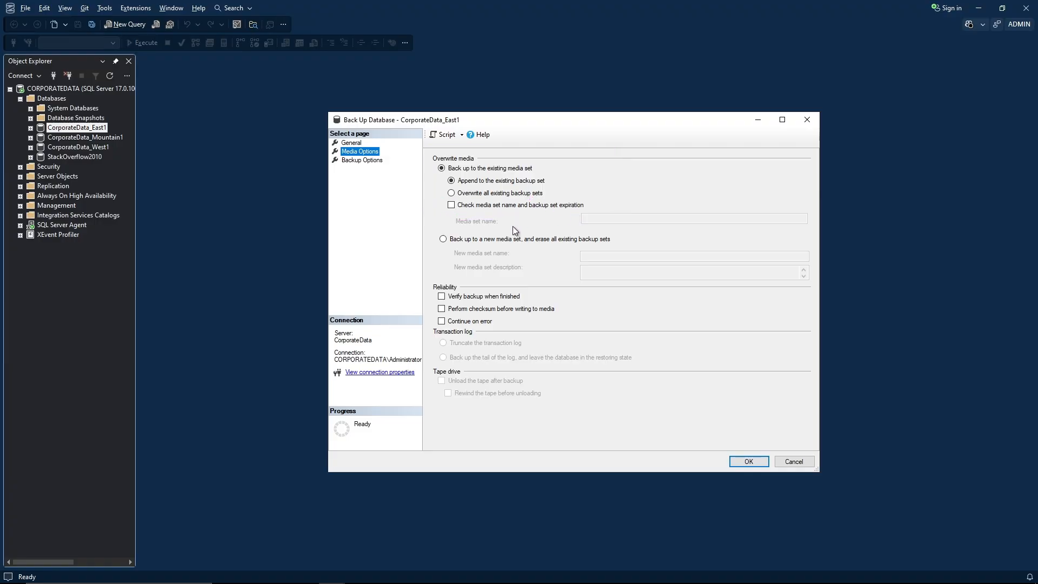
mouse_move(428, 227)
left_mouse_down()
mouse_move(520, 278)
mouse_move(636, 280)
left_mouse_up()
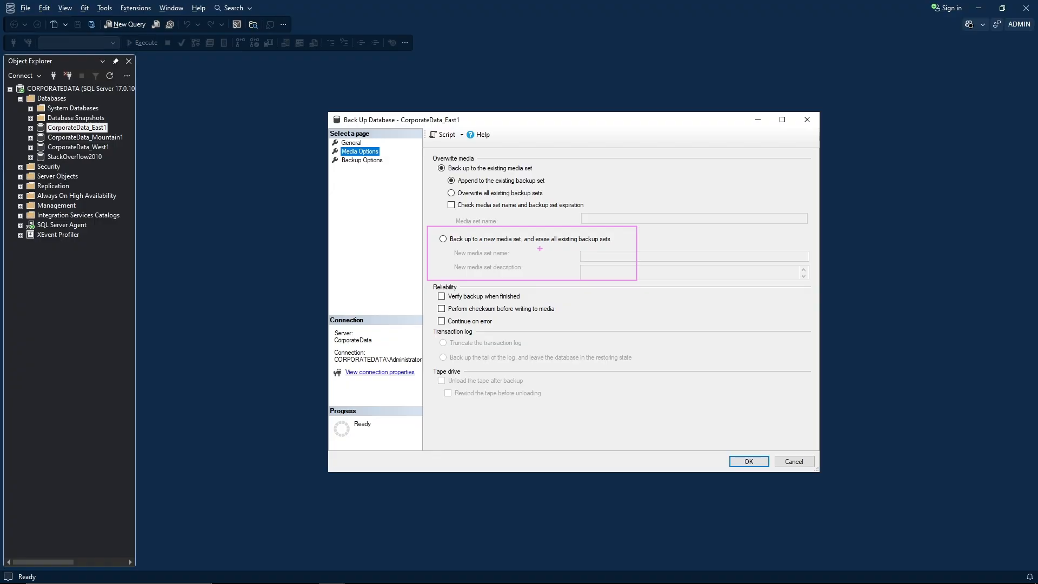
key("Escape")
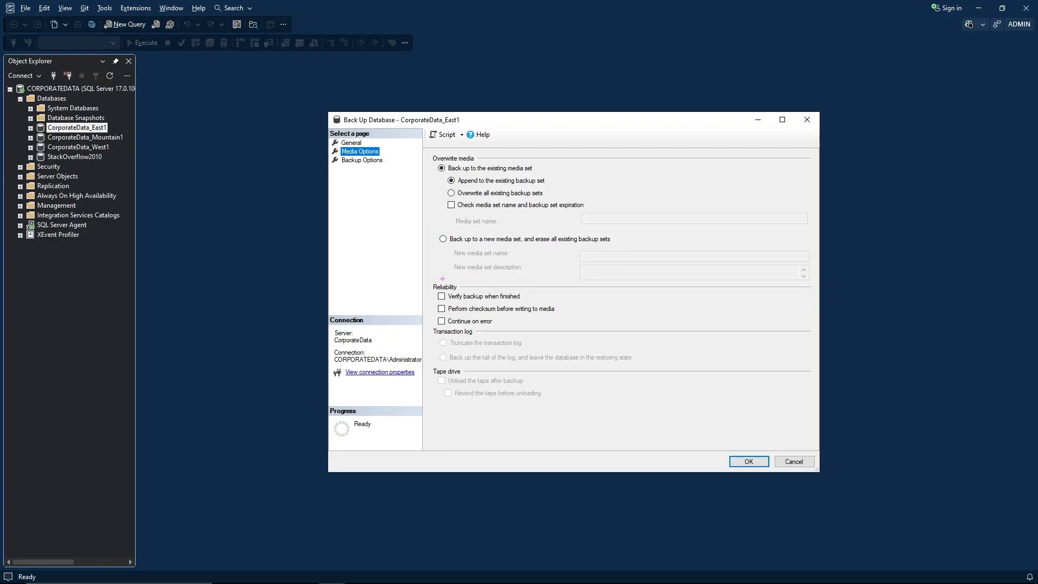
mouse_move(432, 279)
left_mouse_down()
mouse_move(493, 341)
mouse_move(576, 336)
left_mouse_up()
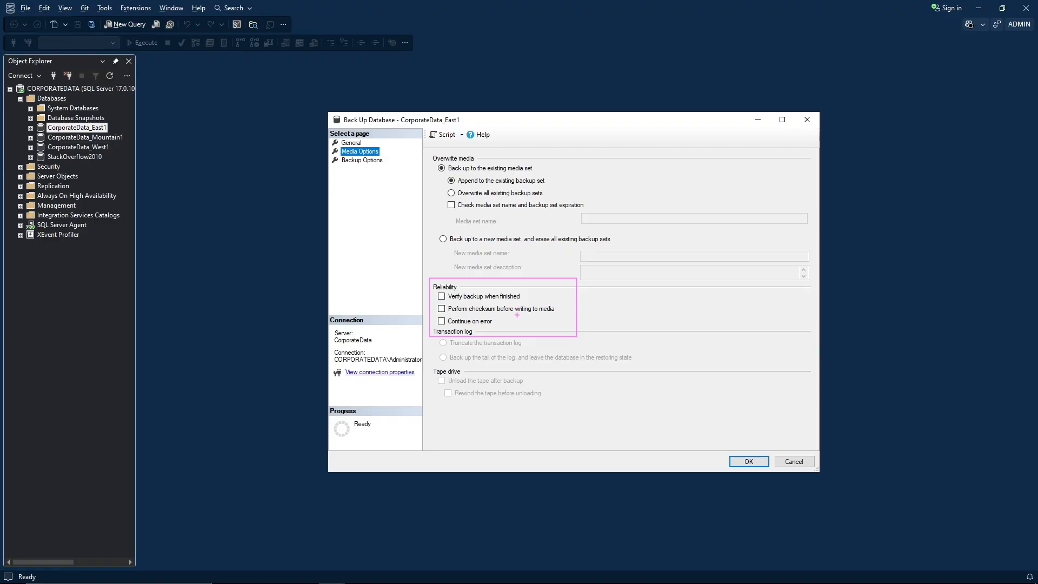
key("Escape")
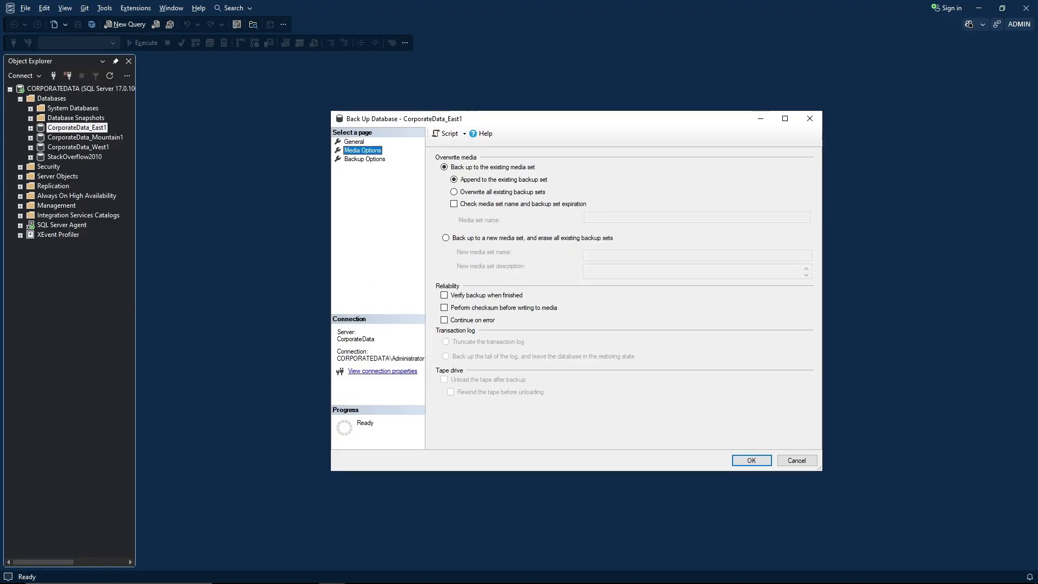
- Review the backup set name, description and expiration settings on the Backup Options page
left_click(361, 160)
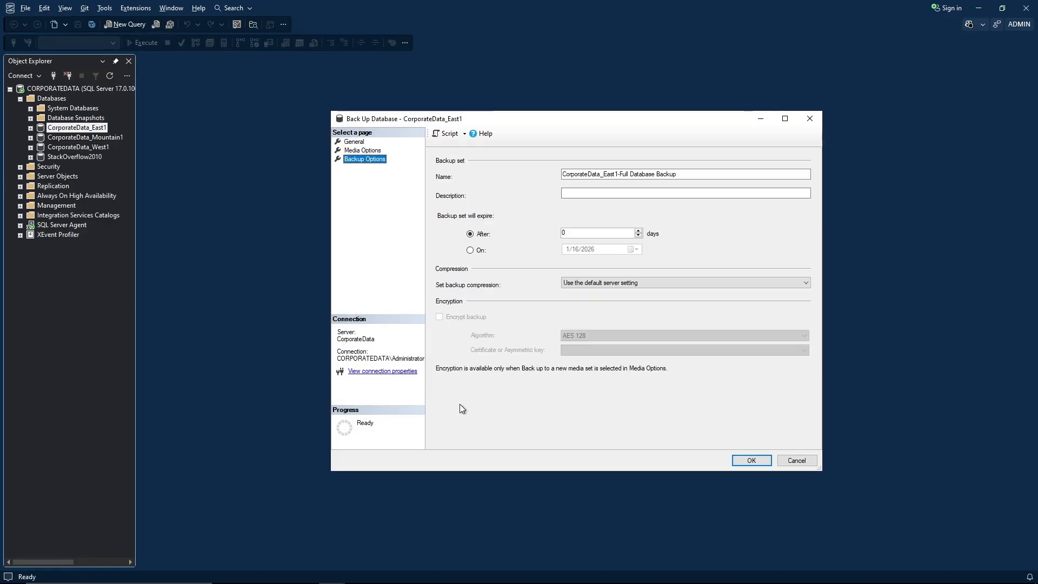
key("ctrl+2")
mouse_move(432, 149)
left_mouse_down()
mouse_move(460, 190)
mouse_move(817, 206)
left_mouse_up()
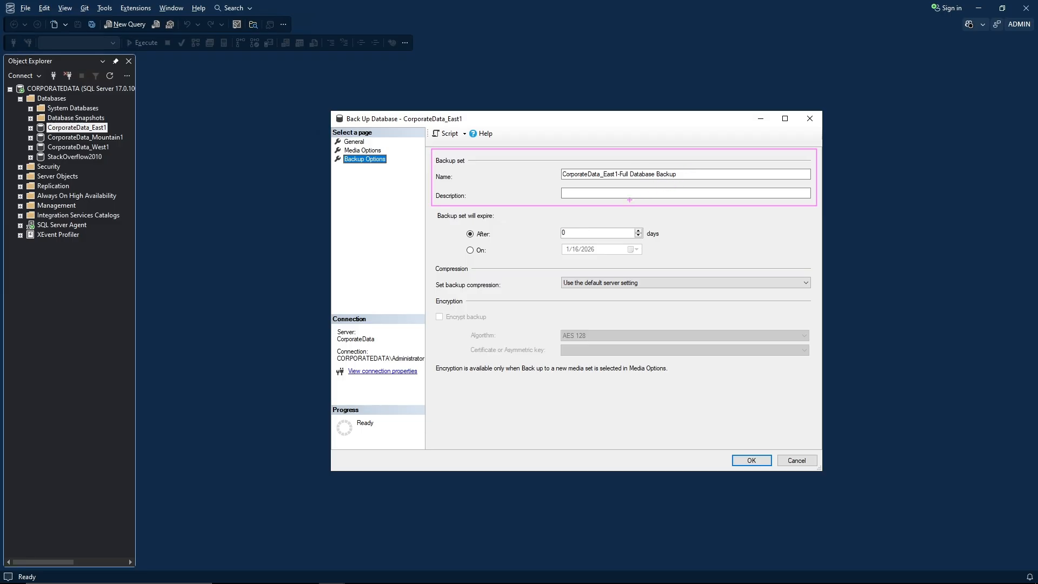
key("Escape")
key("ctrl+2")
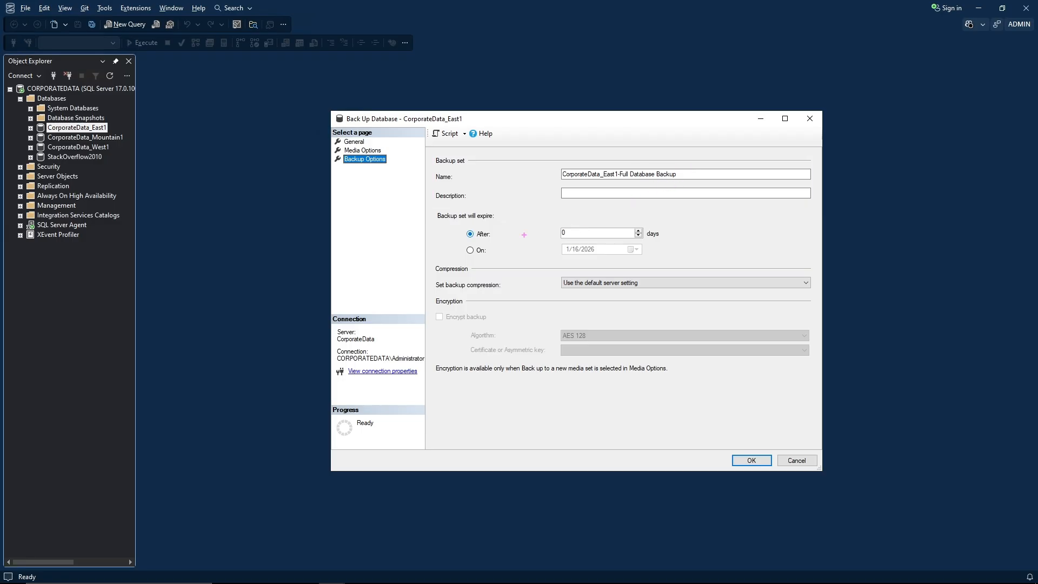
mouse_move(431, 206)
left_mouse_down()
mouse_move(499, 251)
mouse_move(691, 263)
left_mouse_up()
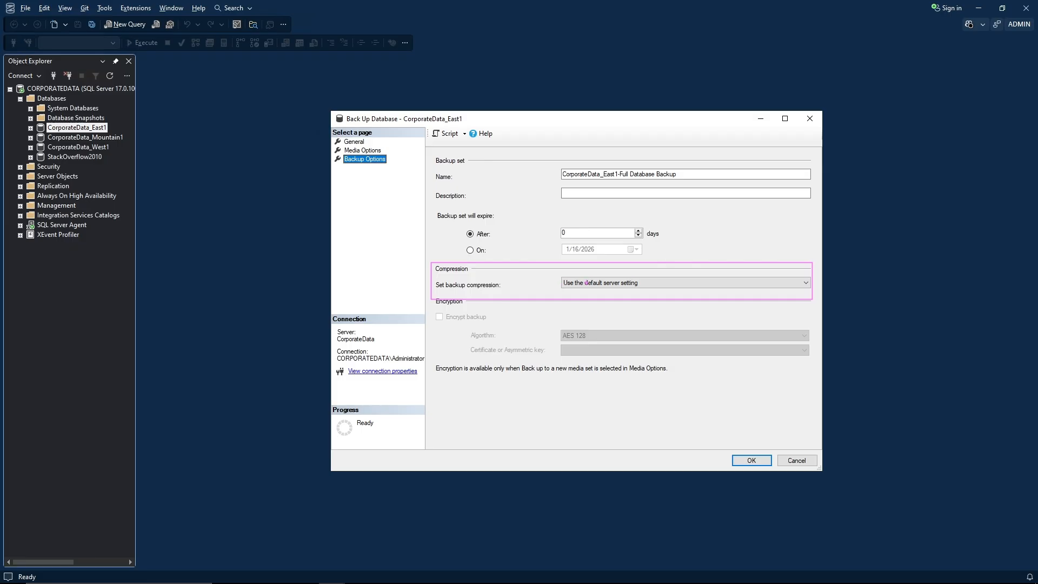
- Review the compression choices, keeping the default server setting, and the encryption section, then return to Media Options
left_click(596, 283)
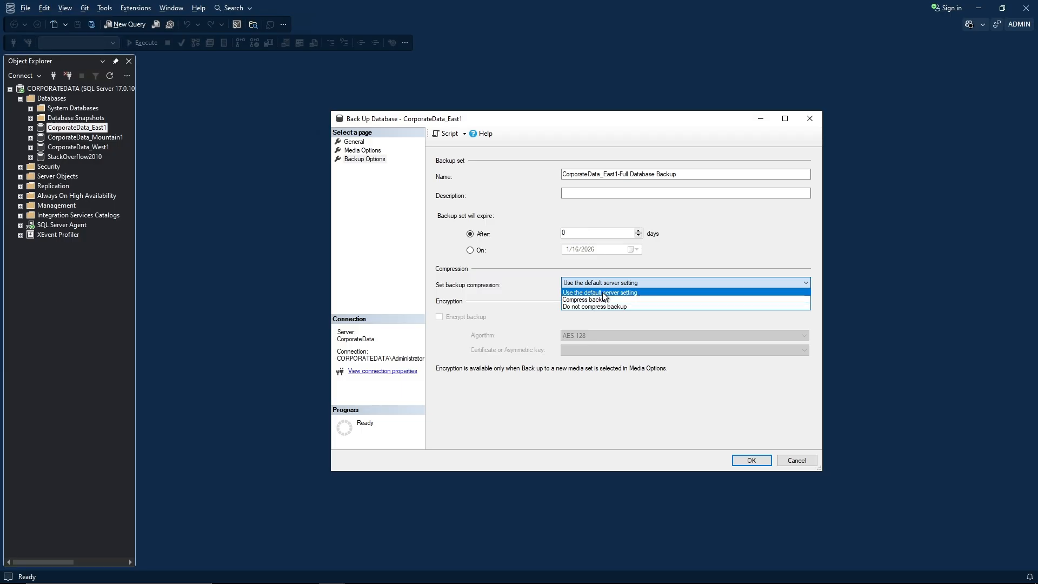
left_click(602, 293)
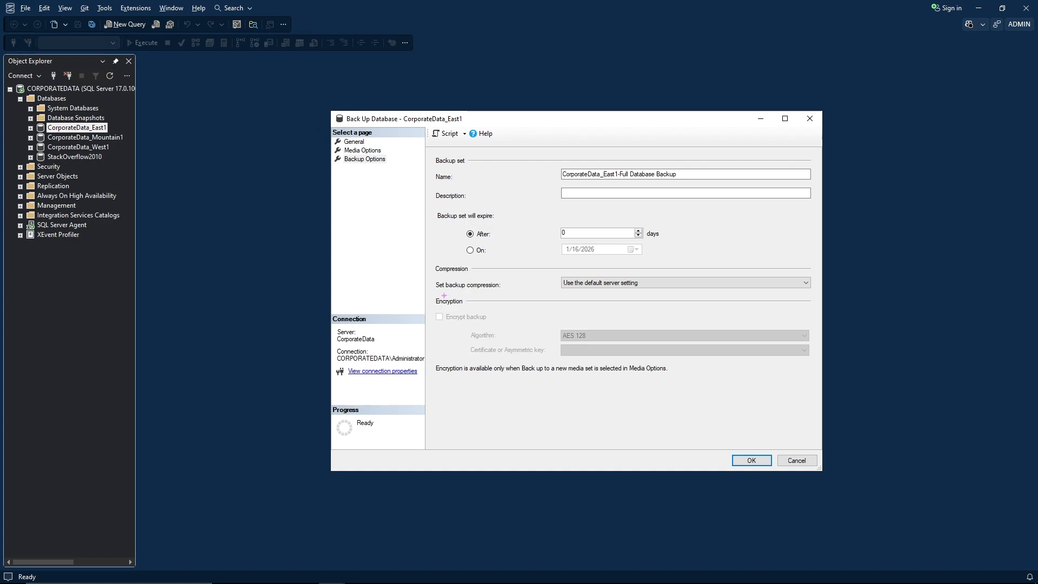
mouse_move(435, 293)
left_mouse_down()
mouse_move(468, 370)
mouse_move(814, 391)
left_mouse_up()
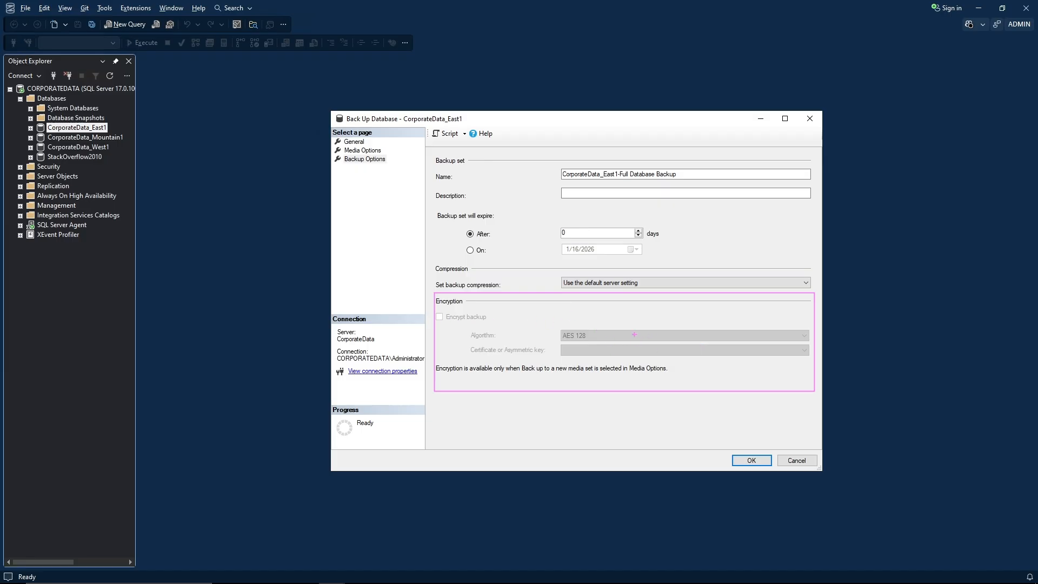
key("Escape")
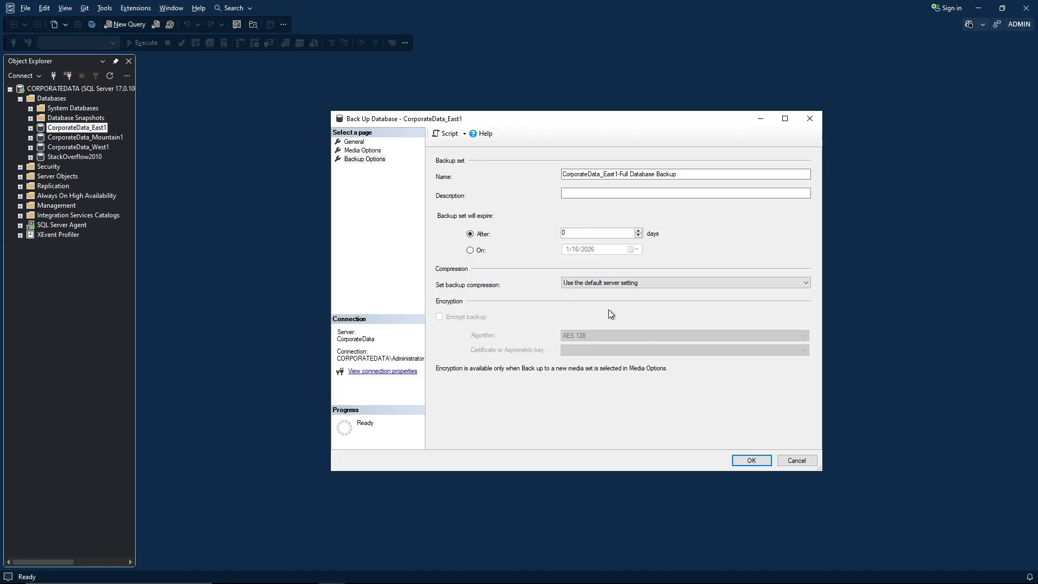
left_click(374, 151)
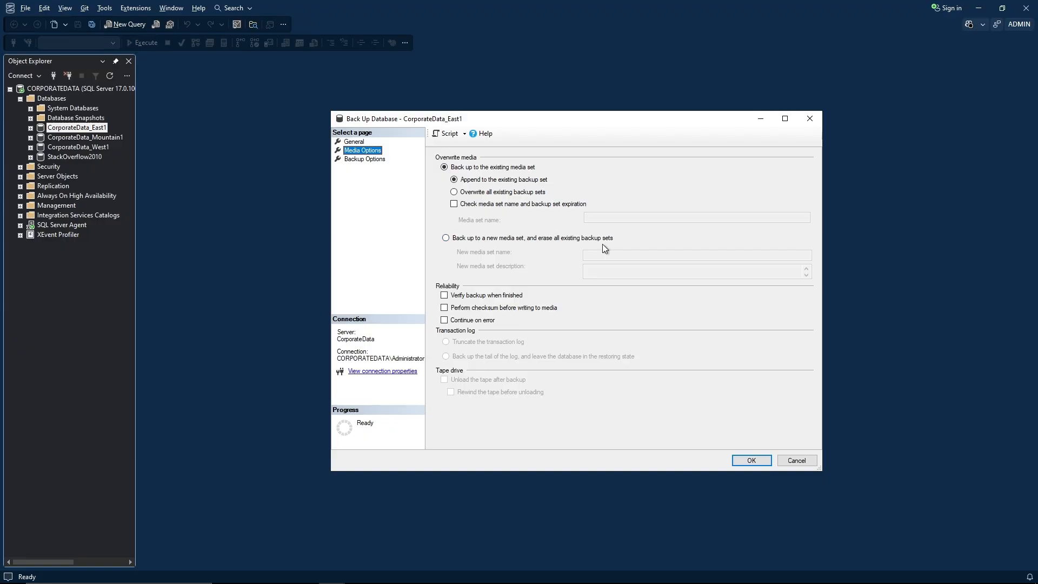
- Switch to backing up to a new media set that erases existing backup sets, naming it Test with description Test
left_click(446, 238)
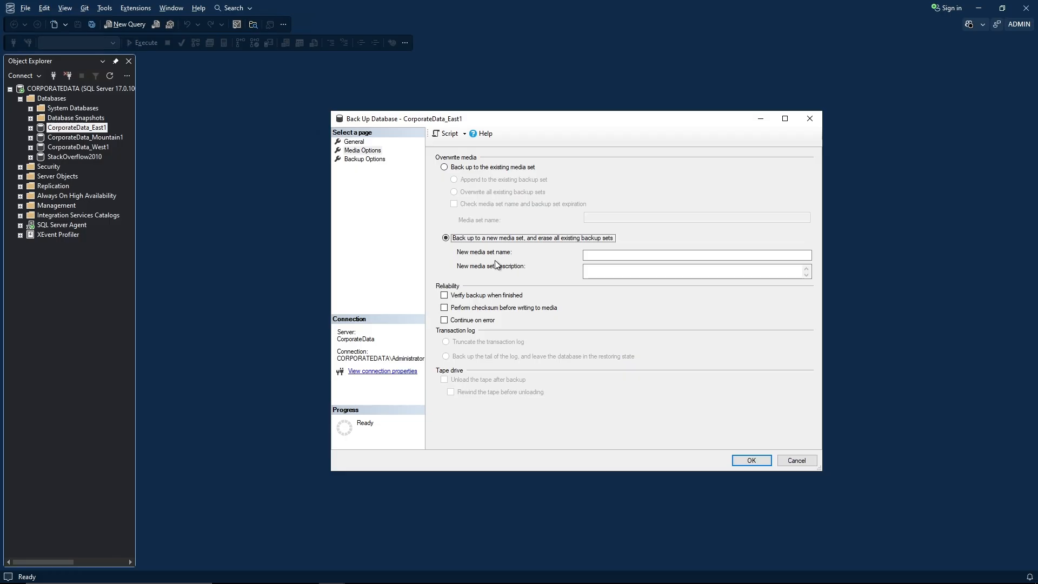
left_click(588, 255)
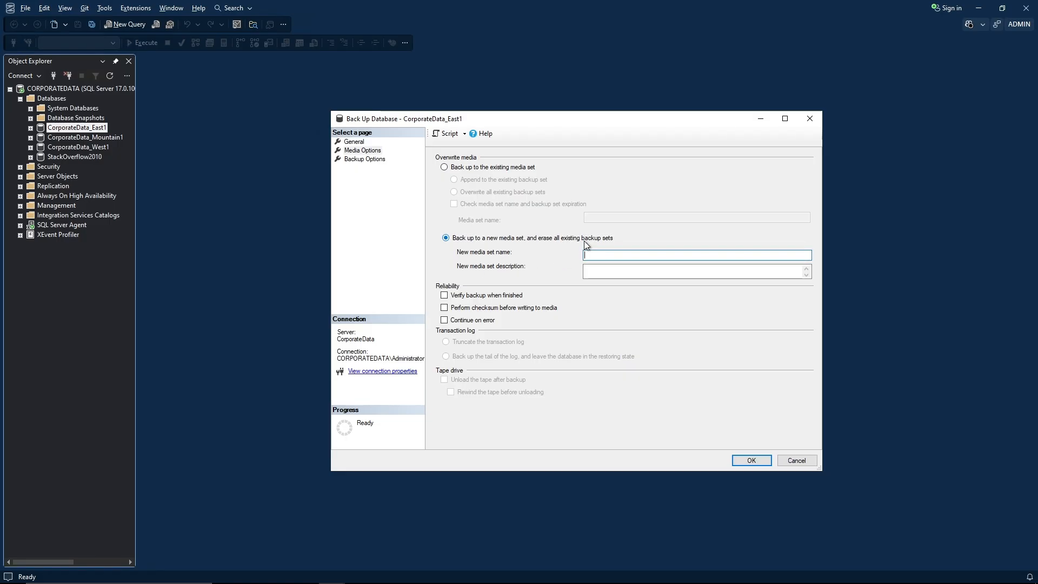
type("Test")
key("Tab")
type("Test")
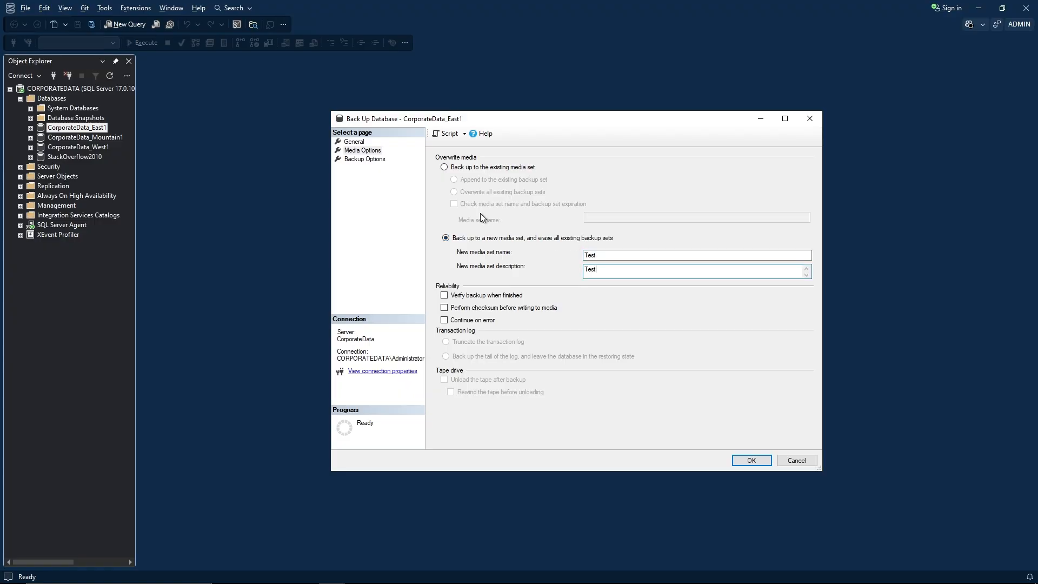
- Encrypt the backup with AES 256 using the TDE_Cert certificate, and run the backup
left_click(350, 160)
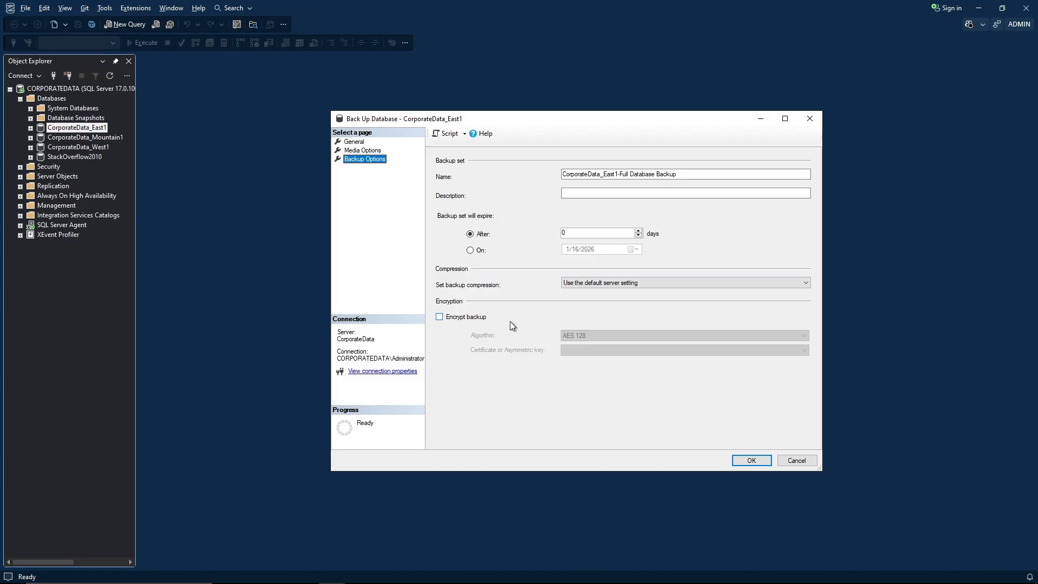
left_click(439, 318)
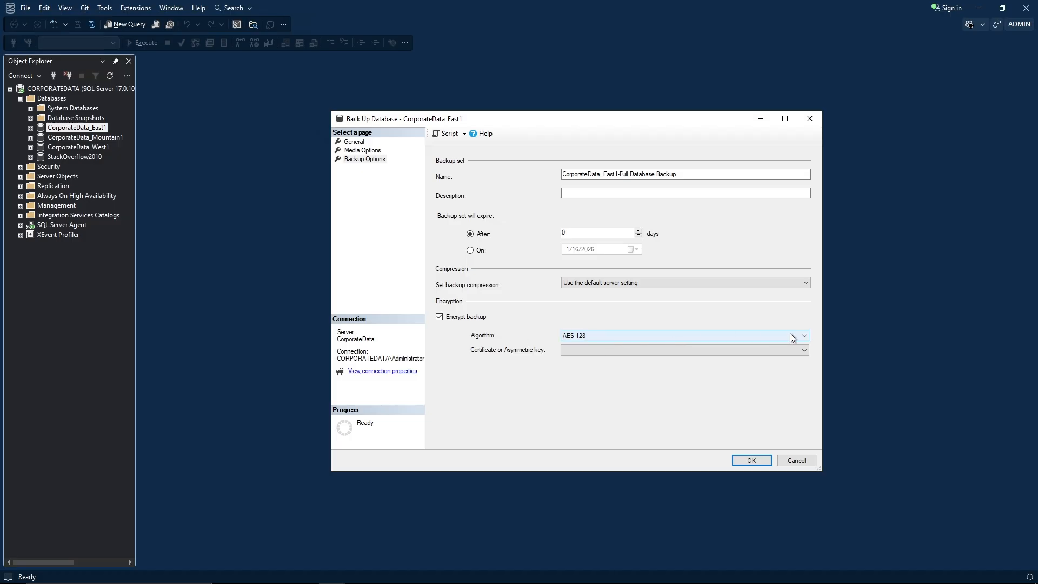
left_click(807, 336)
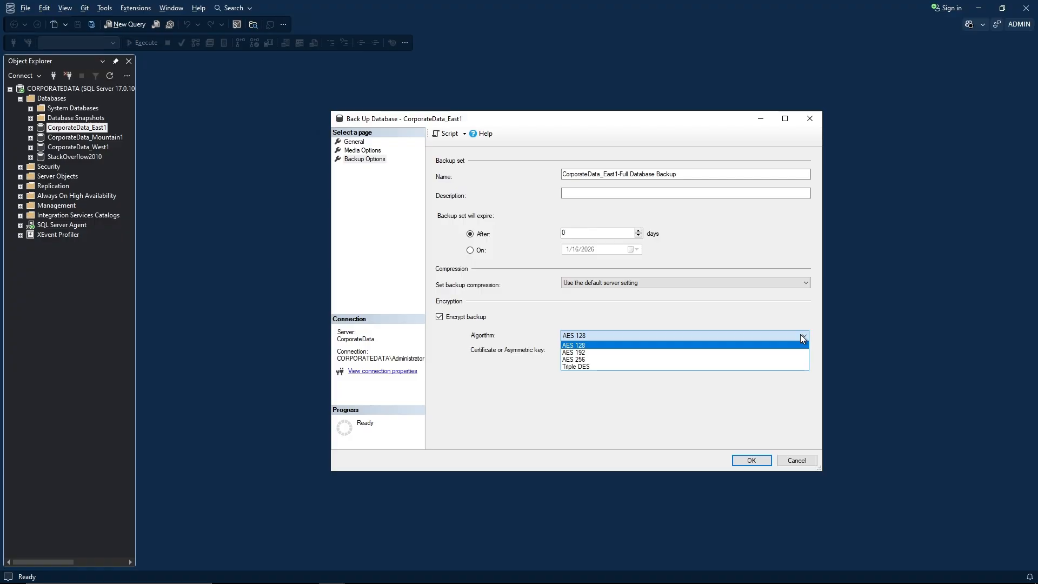
left_click(579, 359)
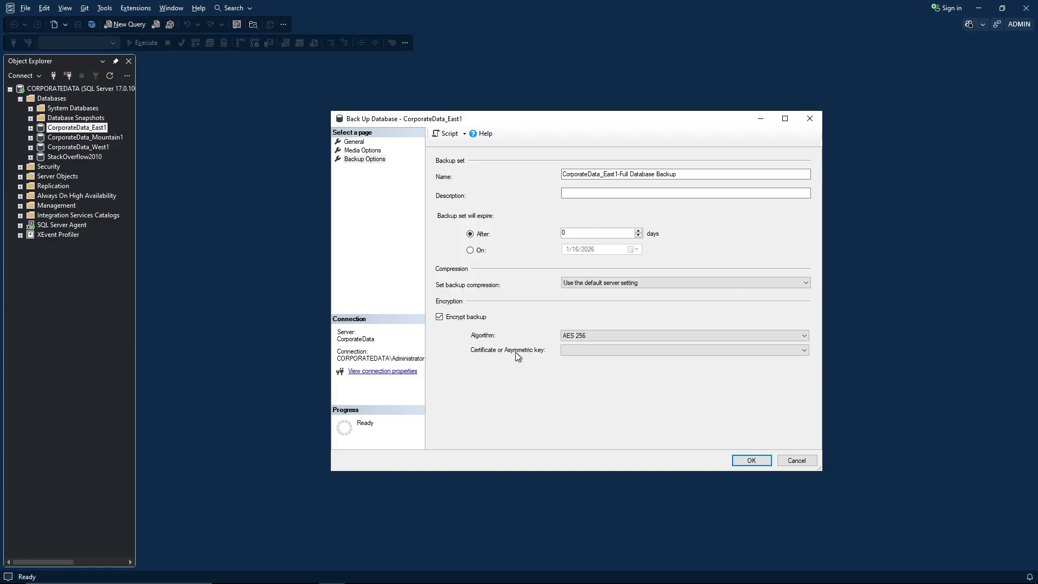
left_click(803, 353)
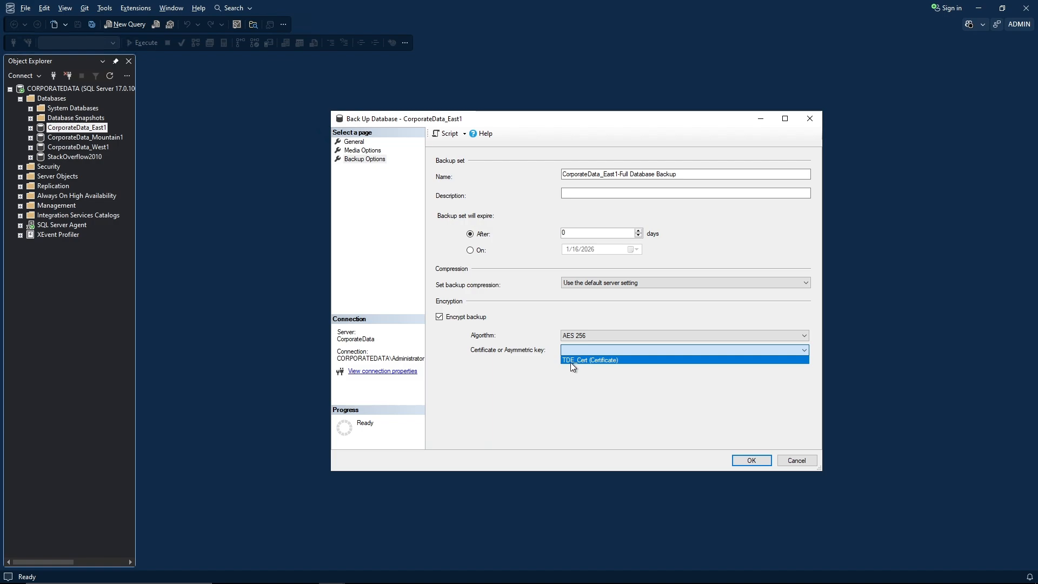
left_click(618, 359)
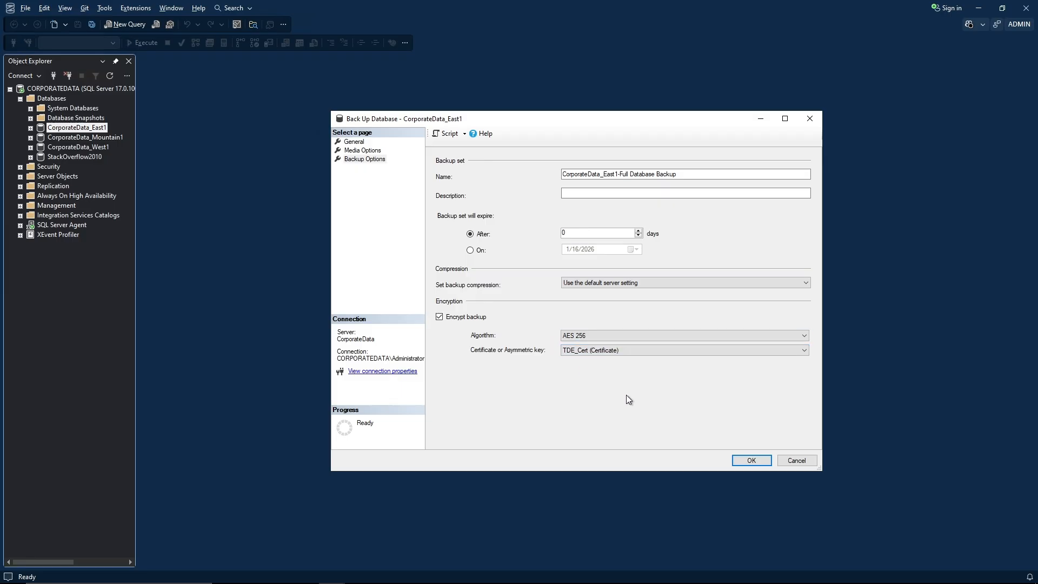
left_click(751, 461)
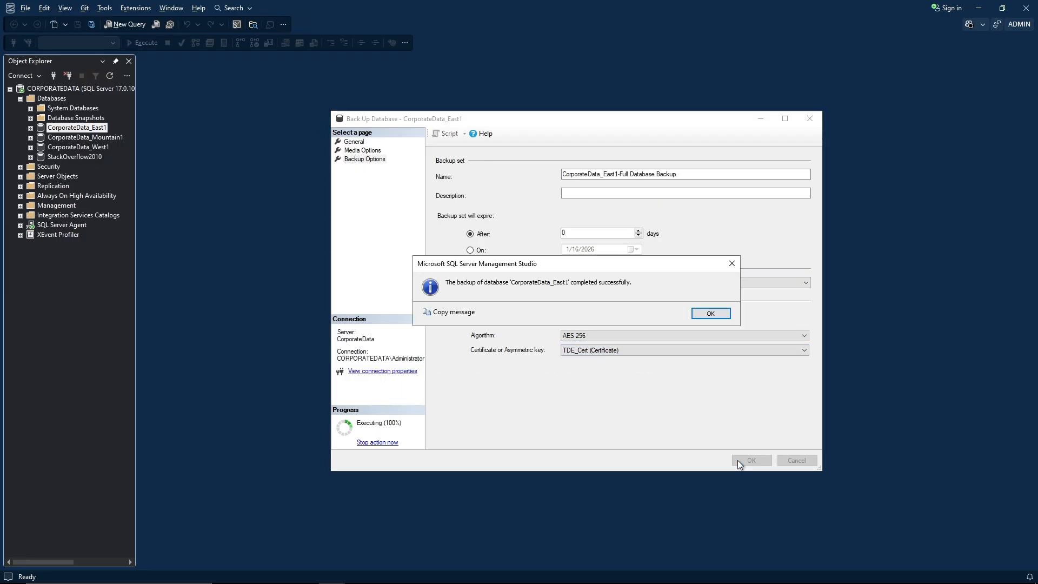
left_click(710, 315)
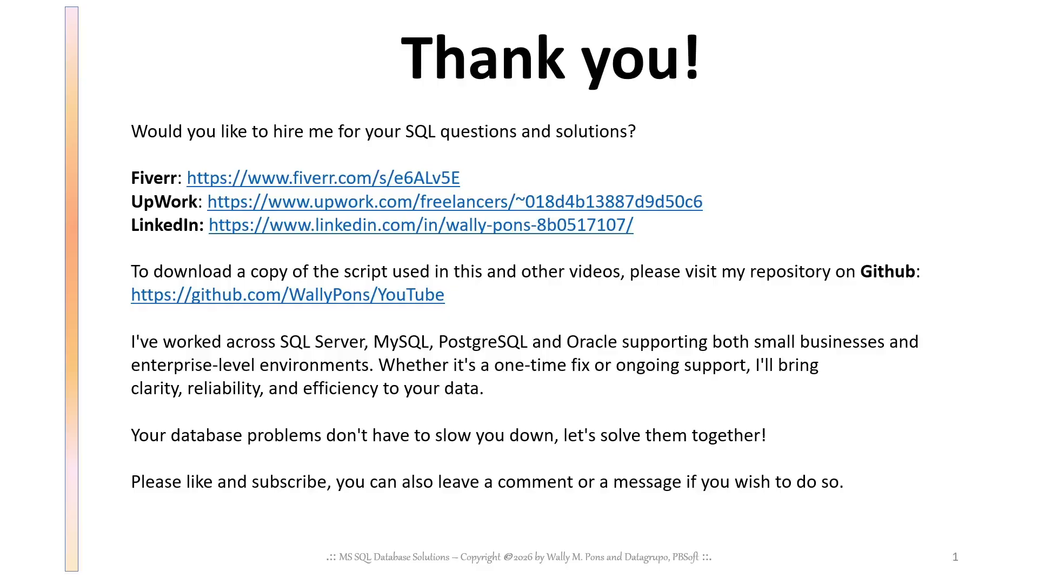